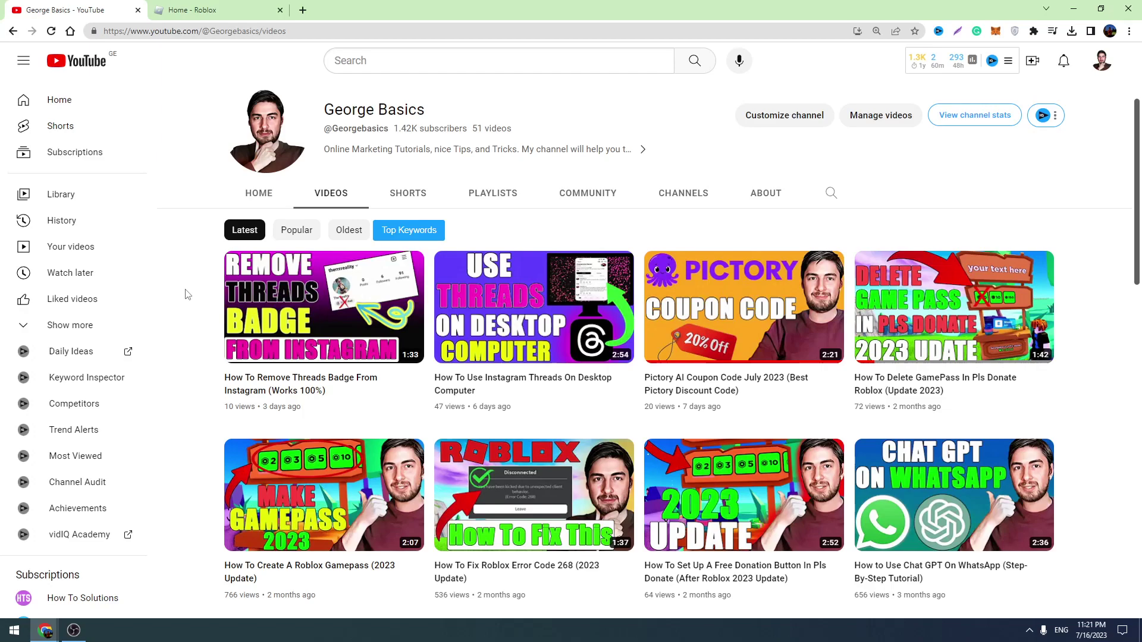
Switch from the YouTube channel page to the Home - Roblox tab
{"action": "left_click", "coordinate": [187, 10]}
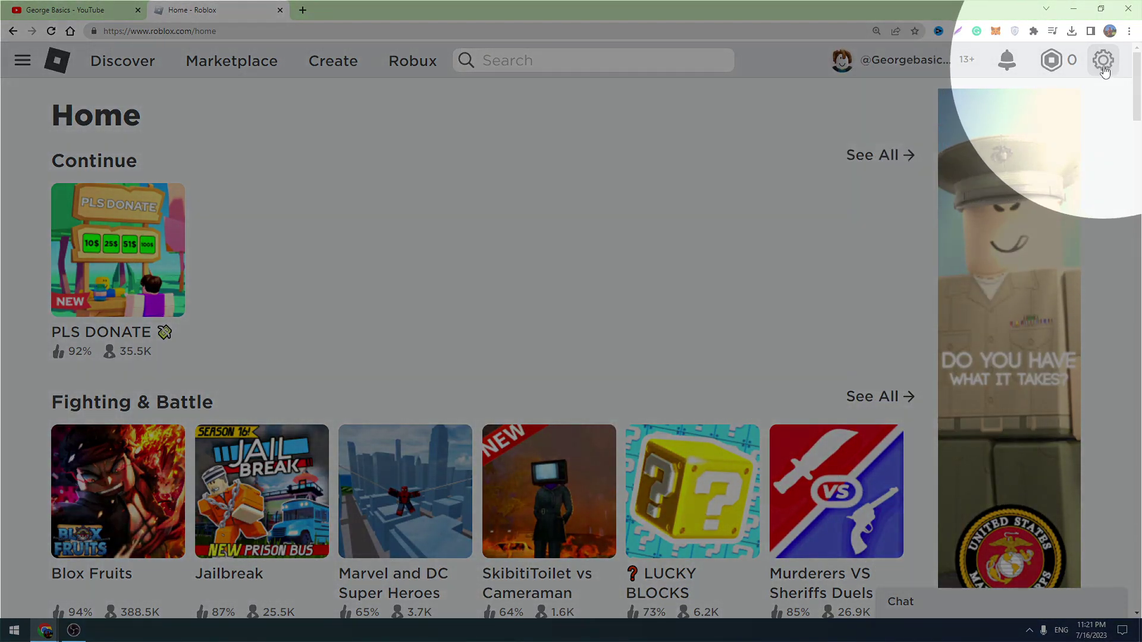
Open Roblox Help from the settings gear menu
{"action": "left_click", "coordinate": [1105, 62]}
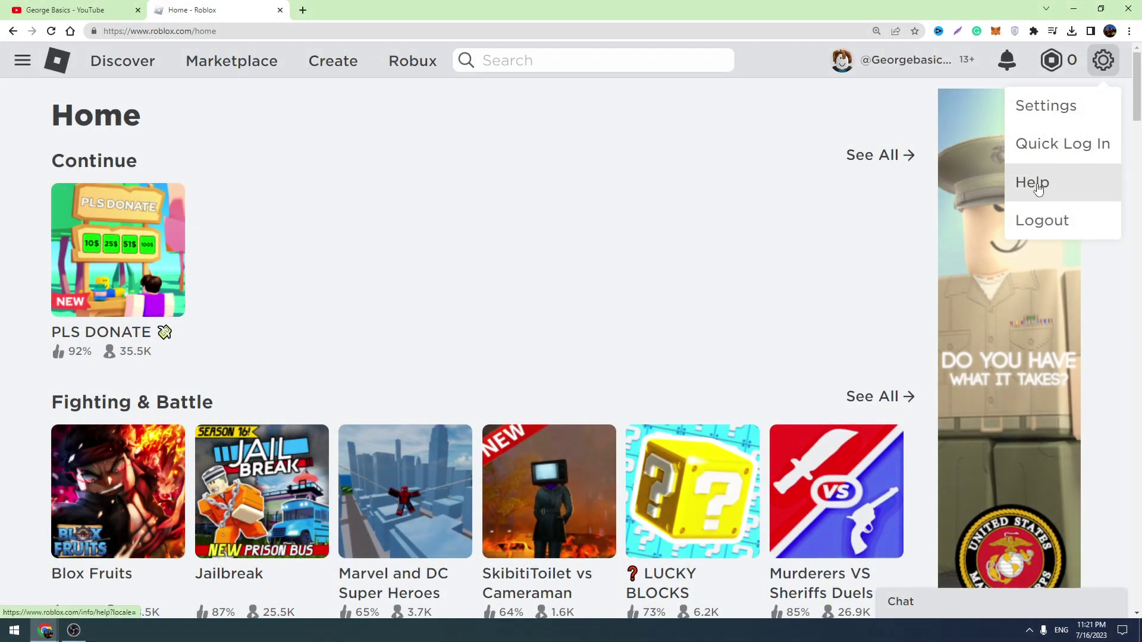
{"action": "left_click", "coordinate": [1035, 184]}
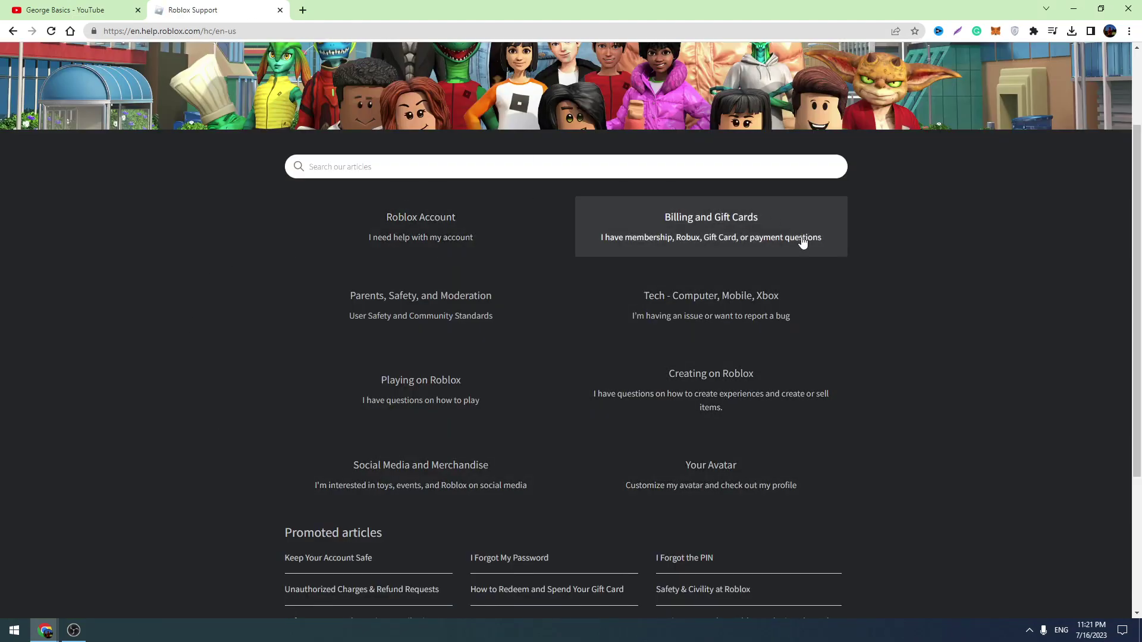
Reach the Contact Us form through Roblox Account and the I Forgot My Username article
{"action": "left_click", "coordinate": [421, 231]}
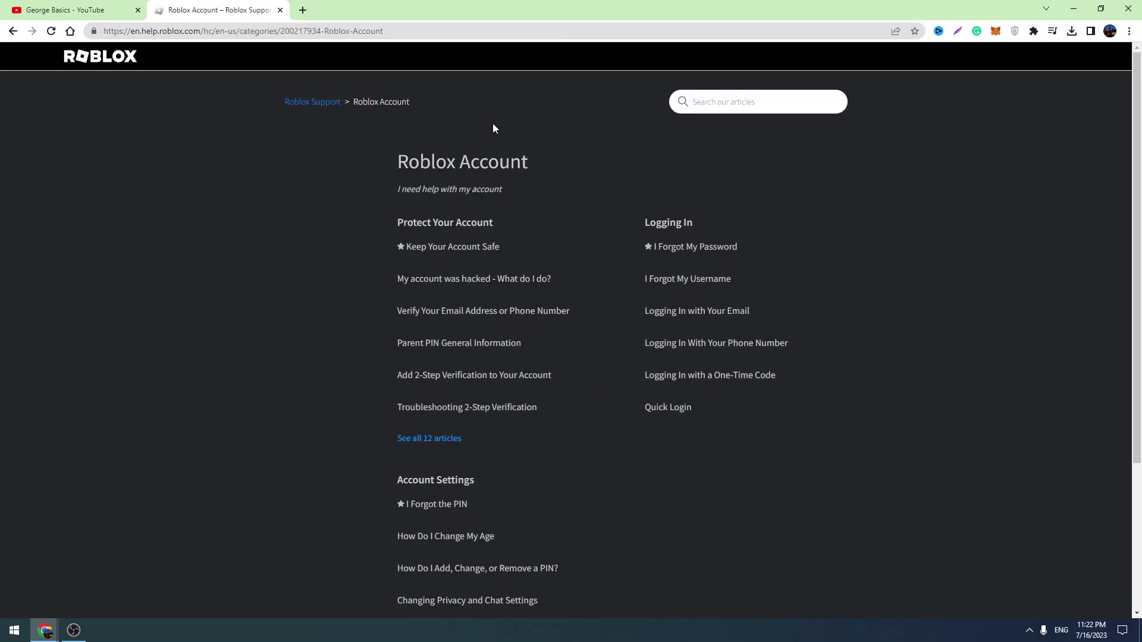
{"action": "left_click", "coordinate": [686, 281]}
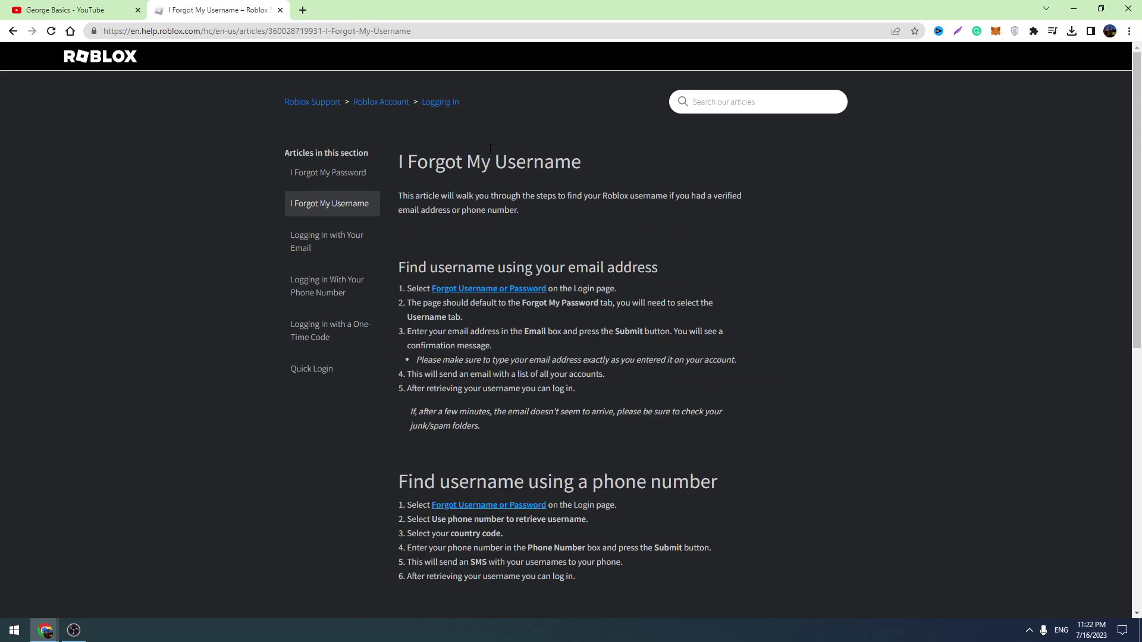
{"action": "scroll", "coordinate": [787, 204], "scroll_direction": "down", "scroll_amount": 3}
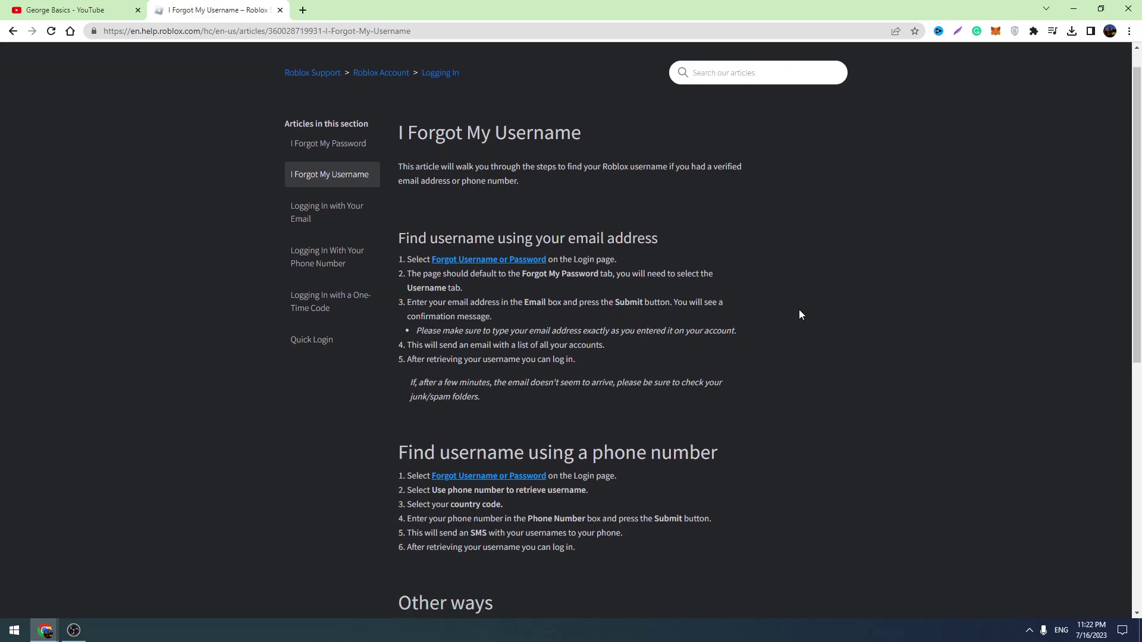
{"action": "scroll", "coordinate": [799, 310], "scroll_direction": "down", "scroll_amount": 5}
{"action": "scroll", "coordinate": [747, 322], "scroll_direction": "down", "scroll_amount": 2}
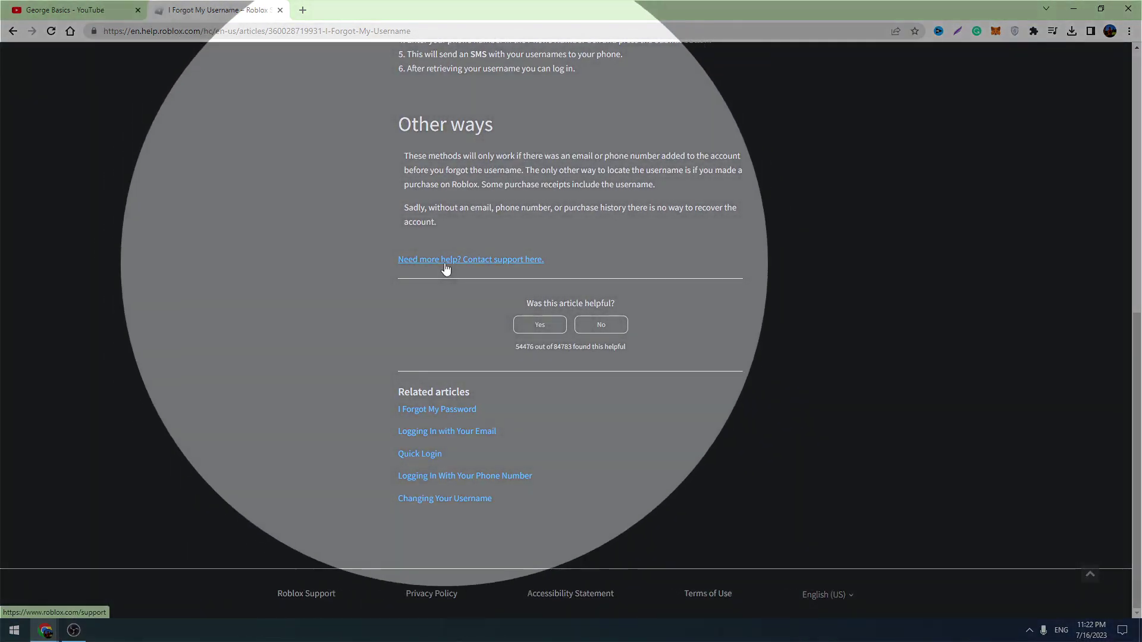
{"action": "left_click", "coordinate": [518, 264]}
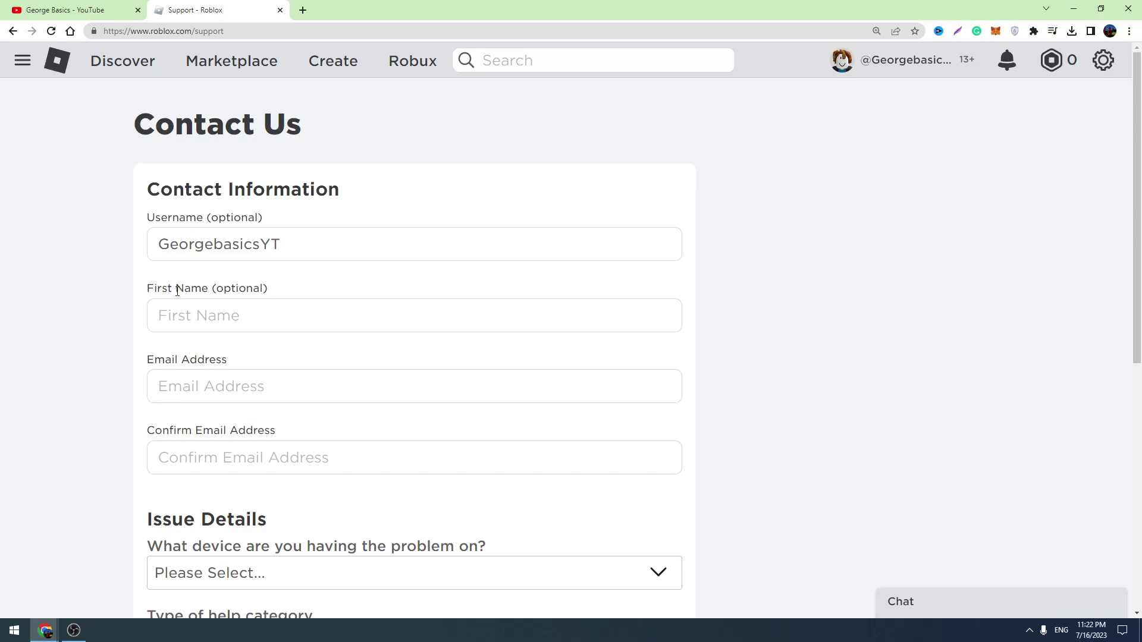
{"action": "scroll", "coordinate": [154, 304], "scroll_direction": "down", "scroll_amount": 3}
{"action": "scroll", "coordinate": [154, 304], "scroll_direction": "up", "scroll_amount": 3}
{"action": "scroll", "coordinate": [101, 409], "scroll_direction": "down", "scroll_amount": 3}
{"action": "scroll", "coordinate": [101, 410], "scroll_direction": "up", "scroll_amount": 3}
{"action": "scroll", "coordinate": [197, 342], "scroll_direction": "down", "scroll_amount": 1}
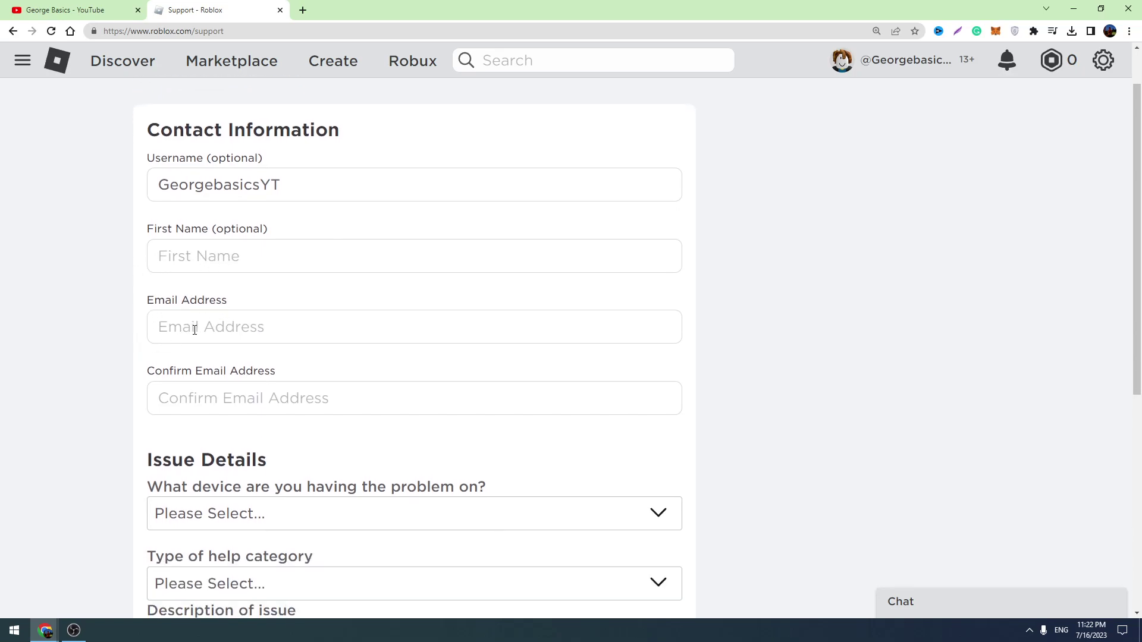
{"action": "scroll", "coordinate": [223, 372], "scroll_direction": "down", "scroll_amount": 2}
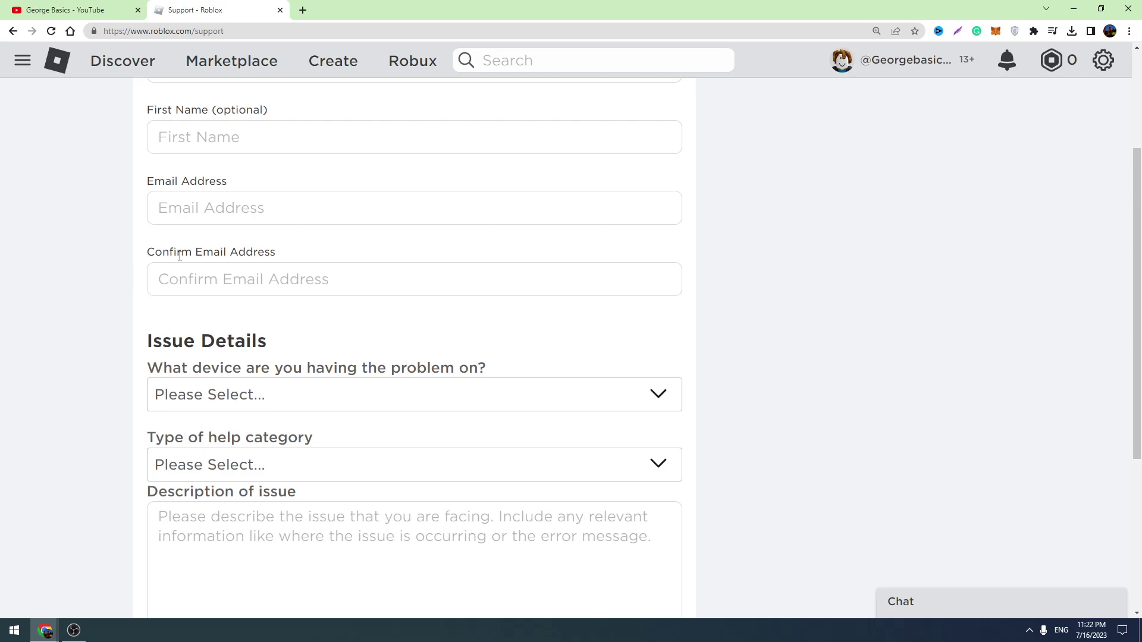
{"action": "scroll", "coordinate": [220, 303], "scroll_direction": "down", "scroll_amount": 2}
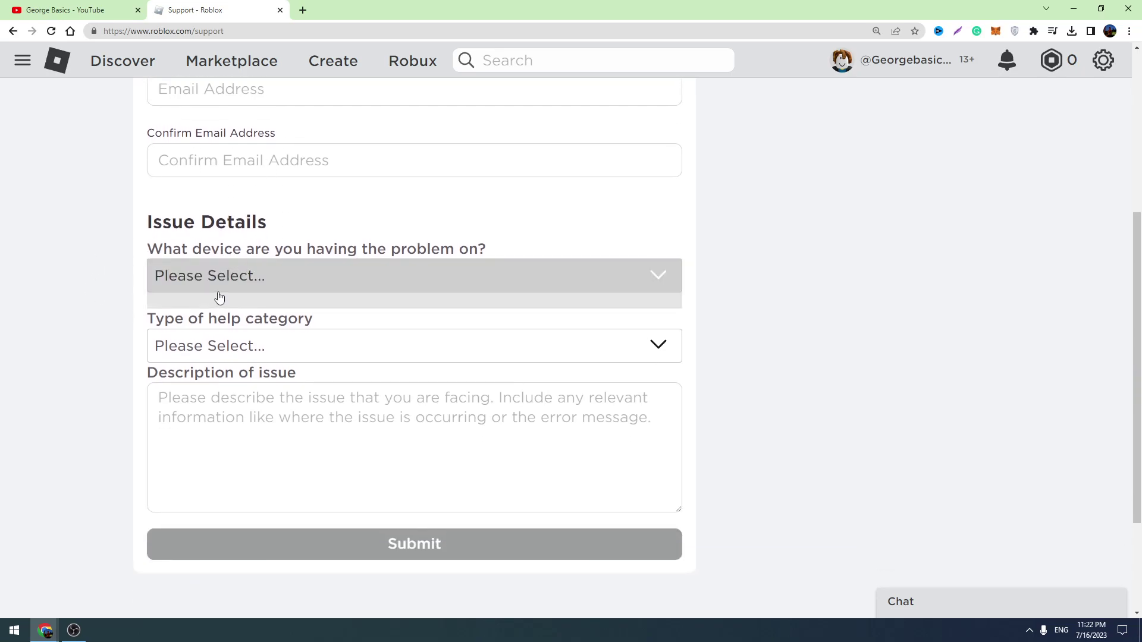
Set device to PC, category Data Privacy Requests, and type Other Privacy Request
{"action": "left_click", "coordinate": [295, 272]}
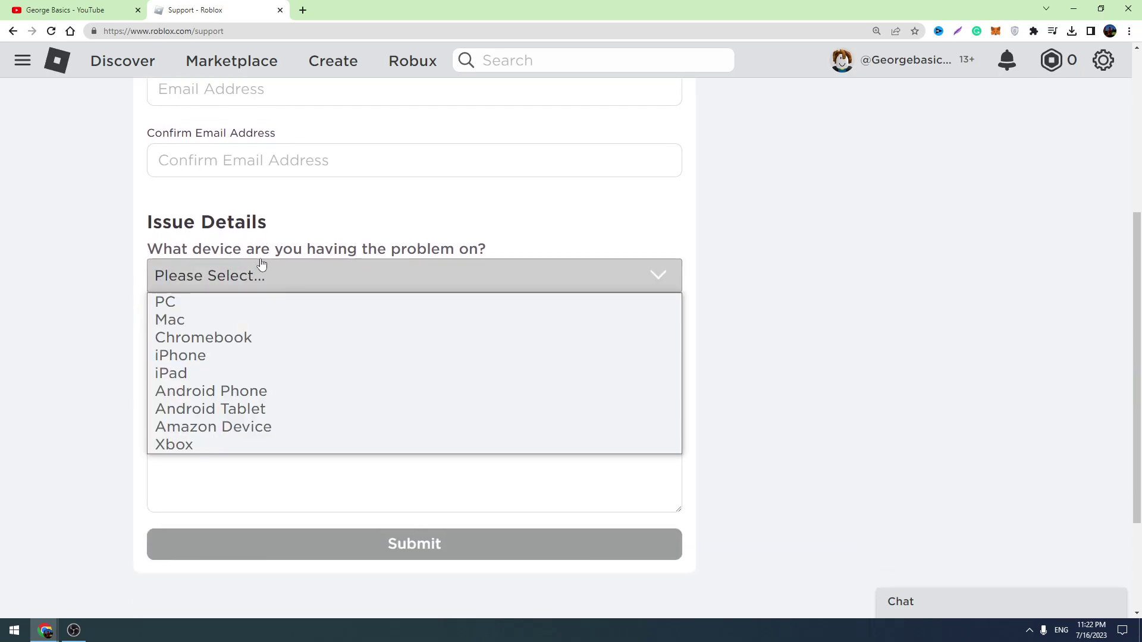
{"action": "left_click", "coordinate": [166, 303]}
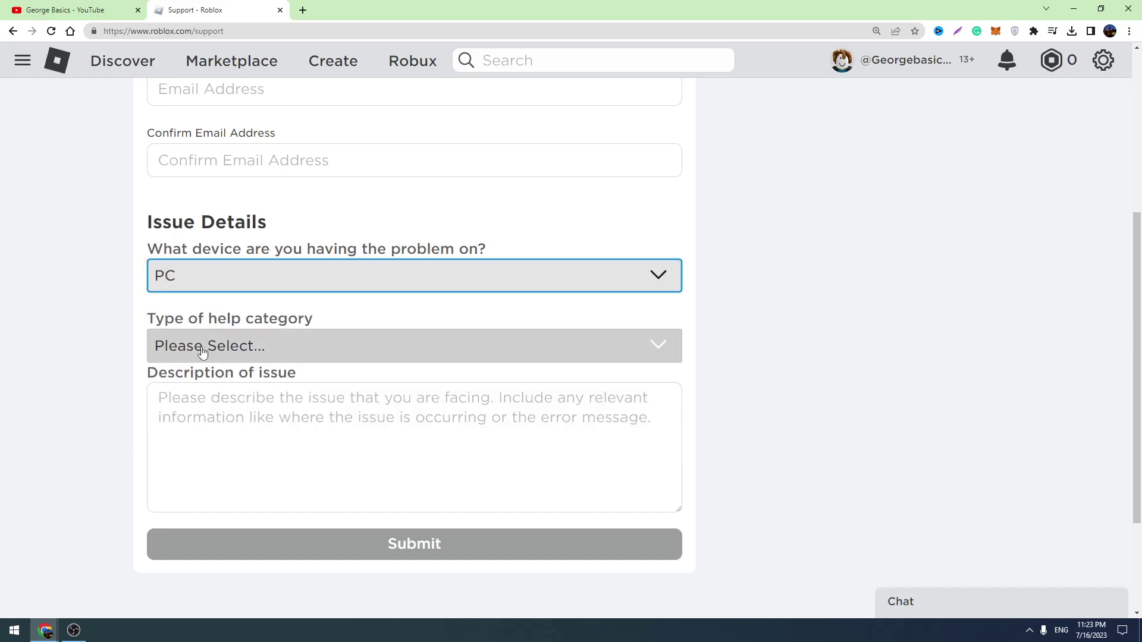
{"action": "left_click", "coordinate": [204, 351]}
{"action": "left_click", "coordinate": [180, 319]}
{"action": "left_click", "coordinate": [211, 406]}
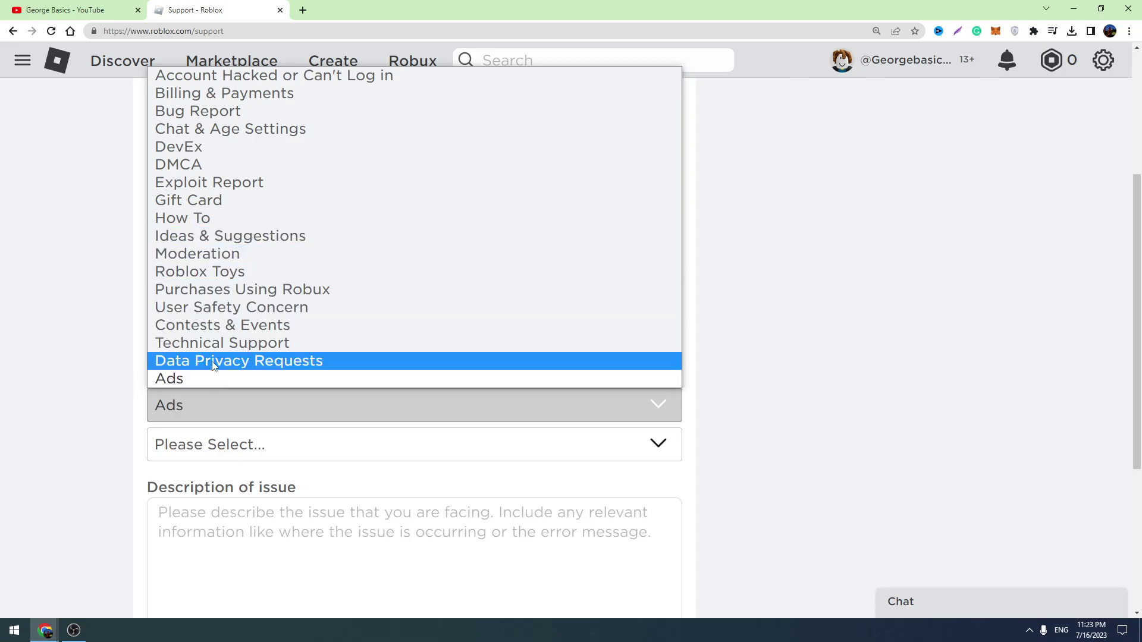
{"action": "left_click", "coordinate": [271, 368]}
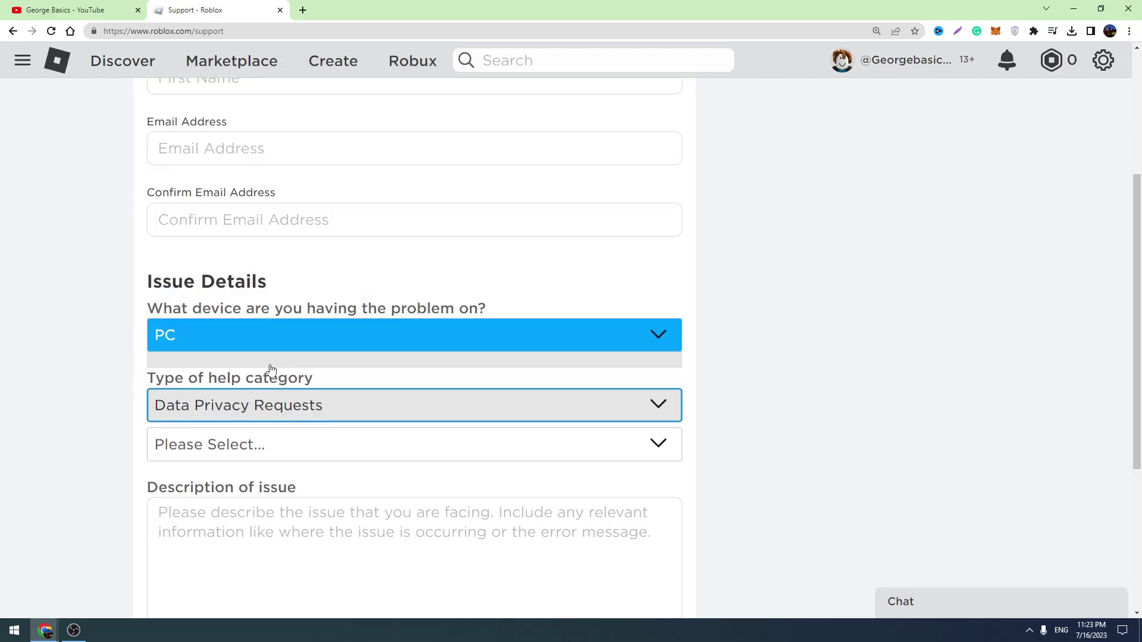
{"action": "scroll", "coordinate": [272, 369], "scroll_direction": "down", "scroll_amount": 1}
{"action": "left_click", "coordinate": [254, 384]}
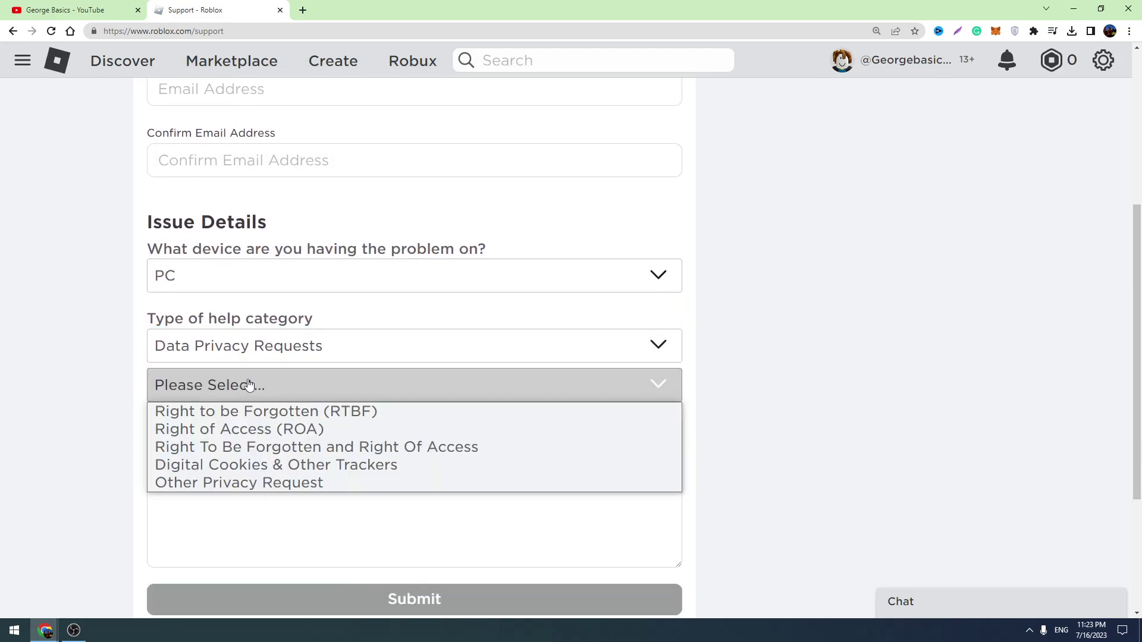
{"action": "left_click", "coordinate": [196, 482]}
{"action": "left_click", "coordinate": [190, 455]}
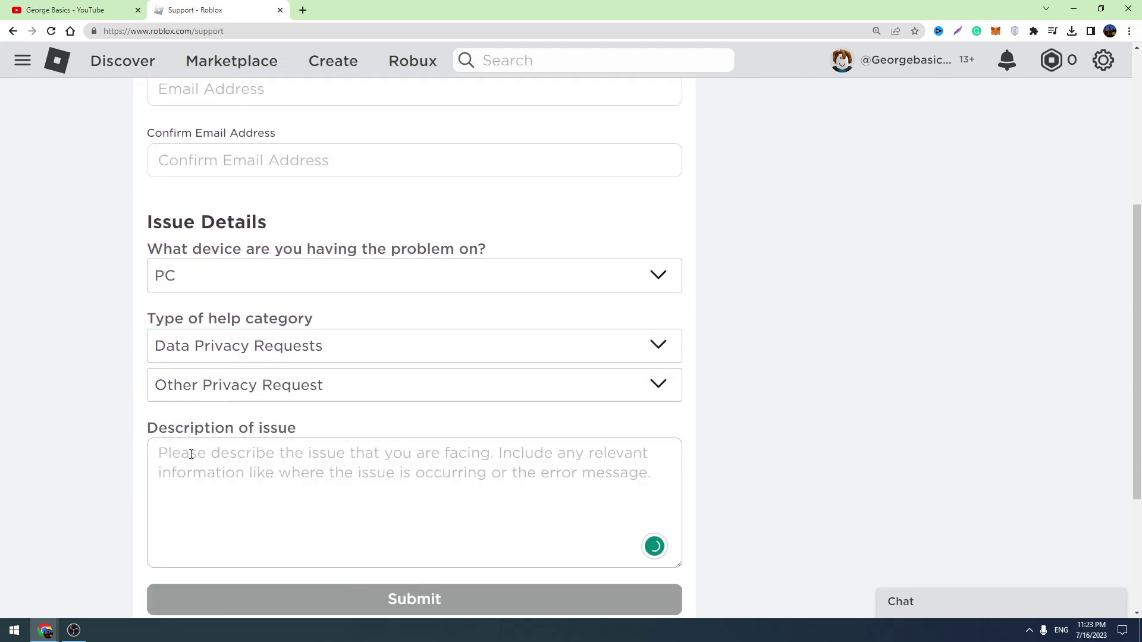
{"action": "scroll", "coordinate": [190, 455], "scroll_direction": "down", "scroll_amount": 2}
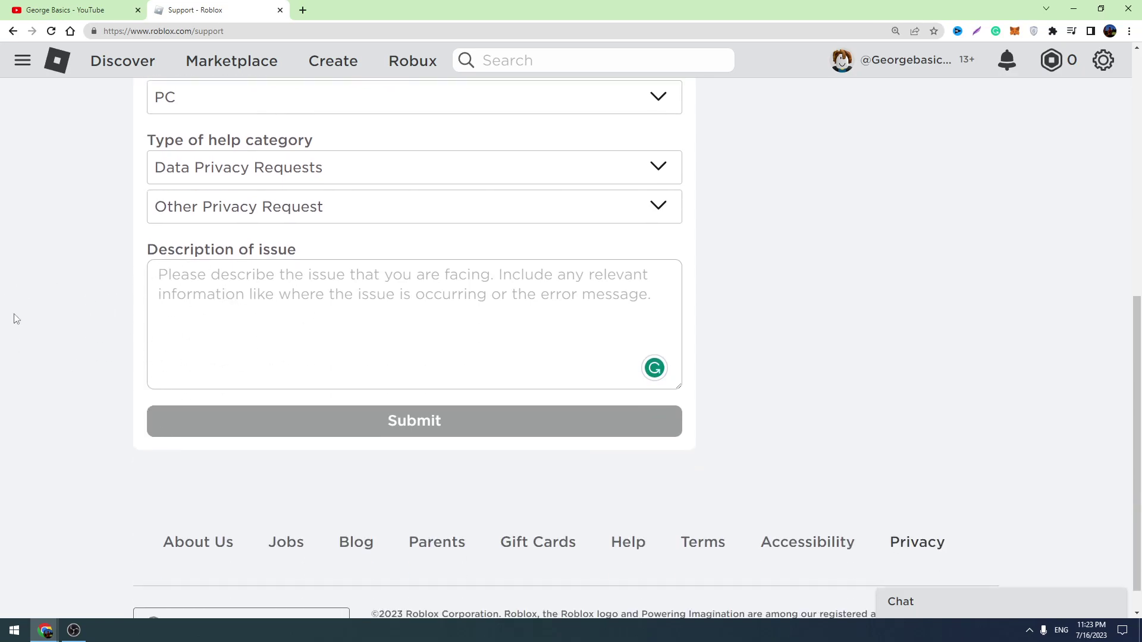
{"action": "type", "text": "Hello R"}
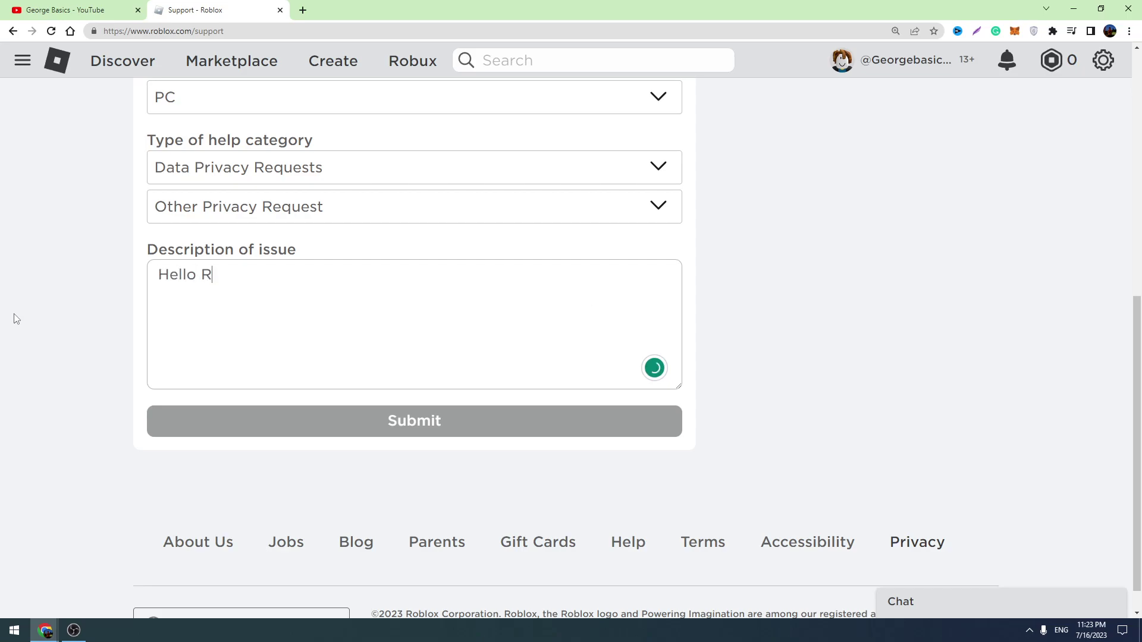
{"action": "type", "text": "oblxo"}
Write the description asking to change the account's country, correcting typos such as 'Roblox'
{"action": "key", "text": "BackSpace"}
{"action": "key", "text": "BackSpace"}
{"action": "type", "text": "lox t"}
{"action": "type", "text": "eam, I wa"}
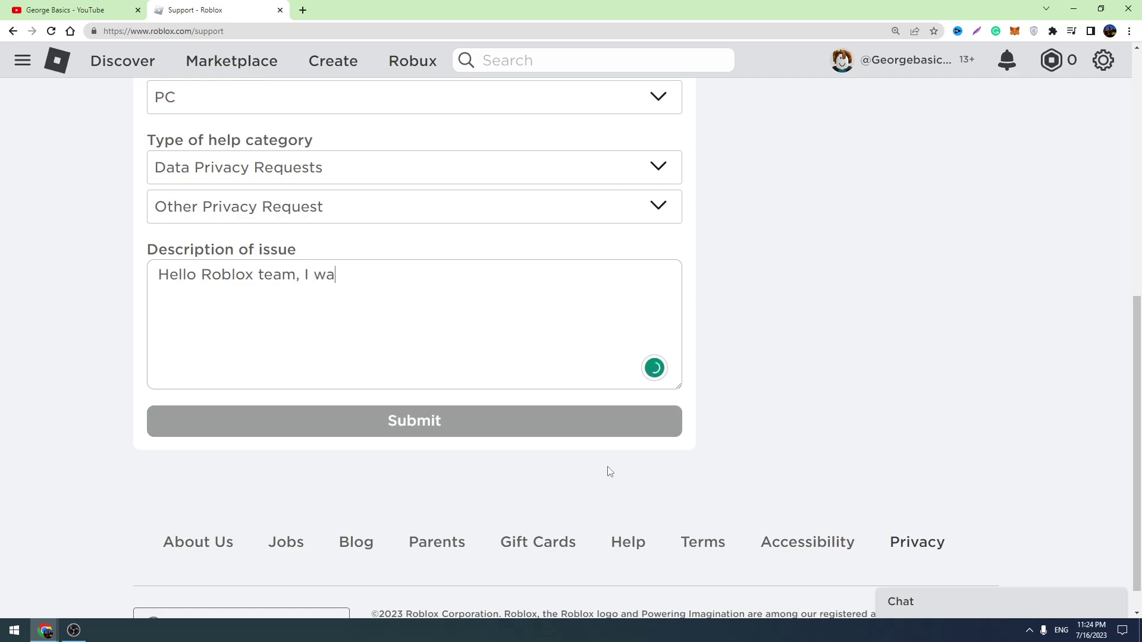
{"action": "type", "text": "nt to change my "}
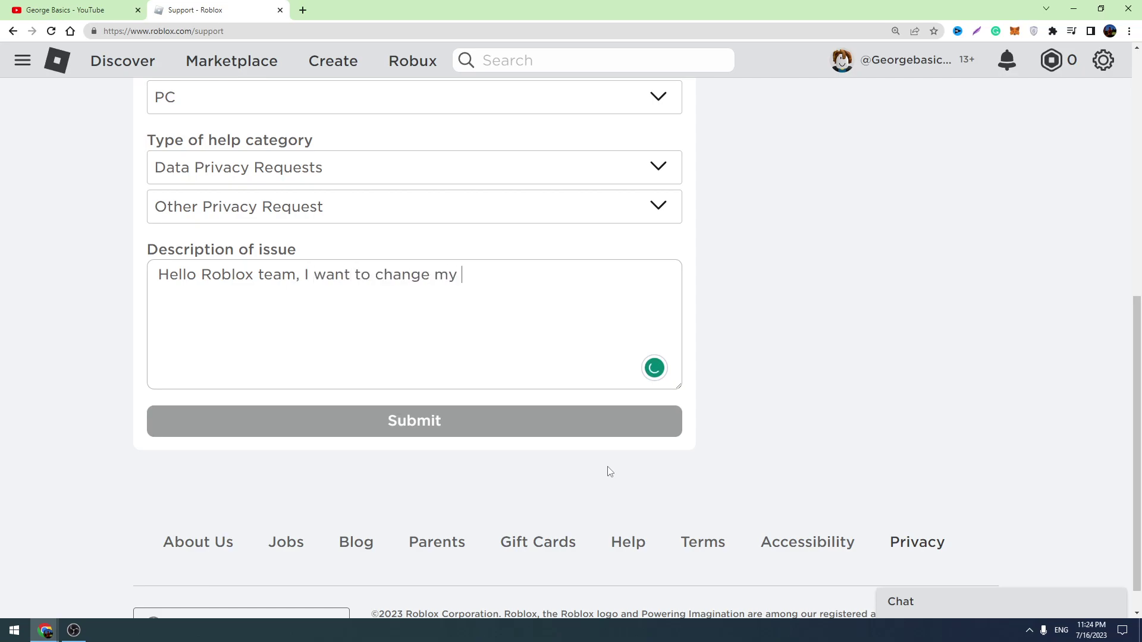
{"action": "type", "text": "location t"}
{"action": "type", "text": "o ("}
{"action": "type", "text": "count"}
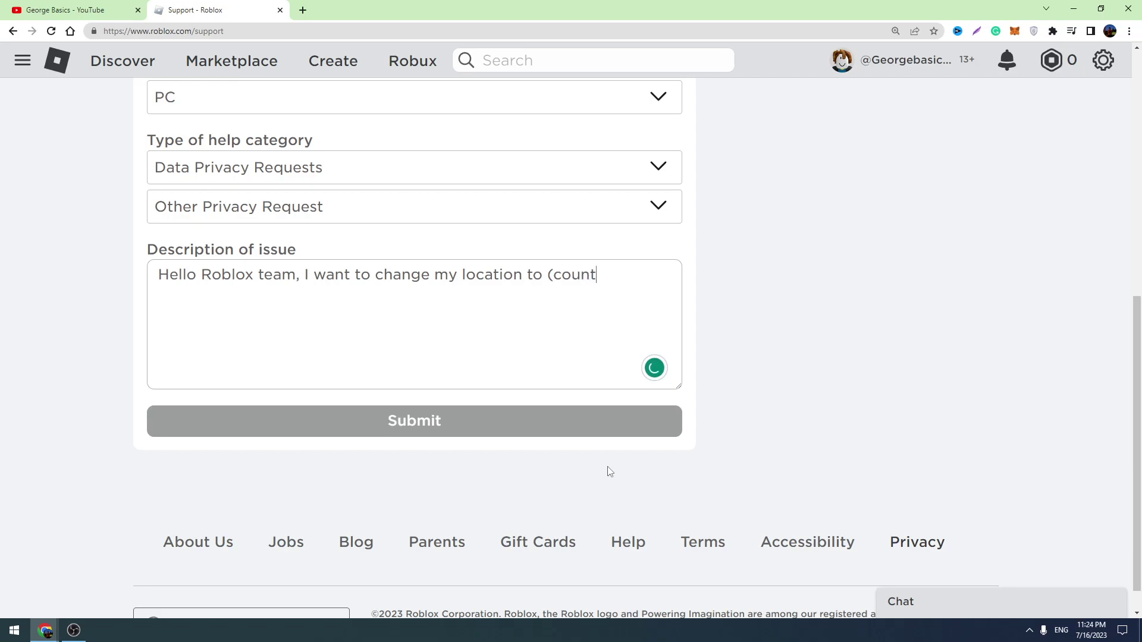
{"action": "type", "text": "ry) I "}
{"action": "type", "text": "tried it"}
{"action": "type", "text": " a few times "}
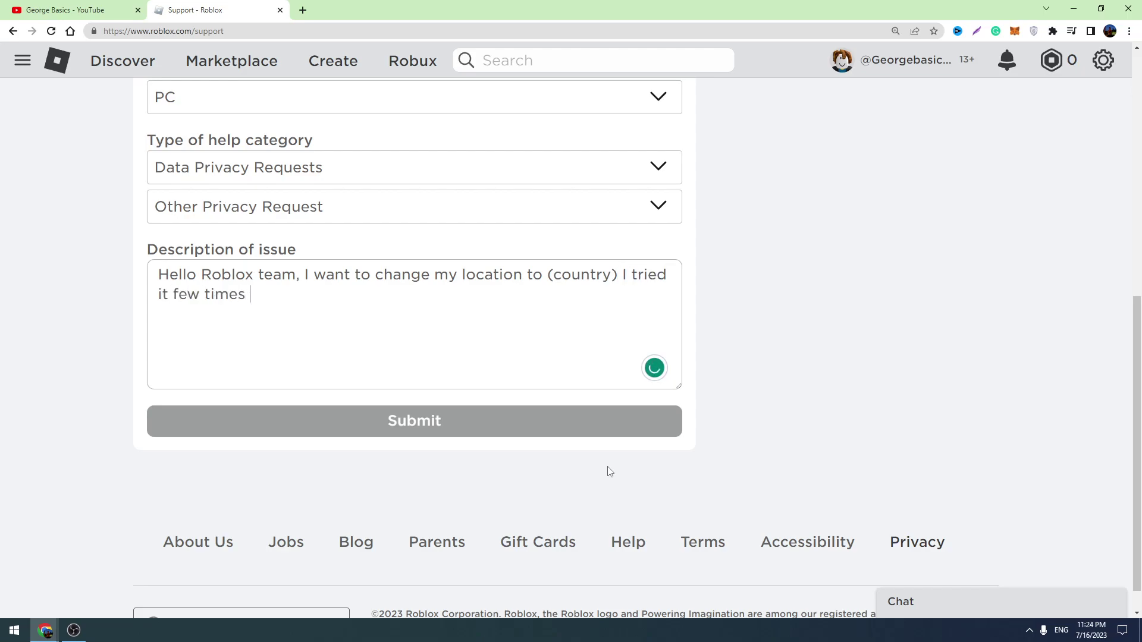
{"action": "type", "text": "but it"}
{"action": "type", "text": " did not wo"}
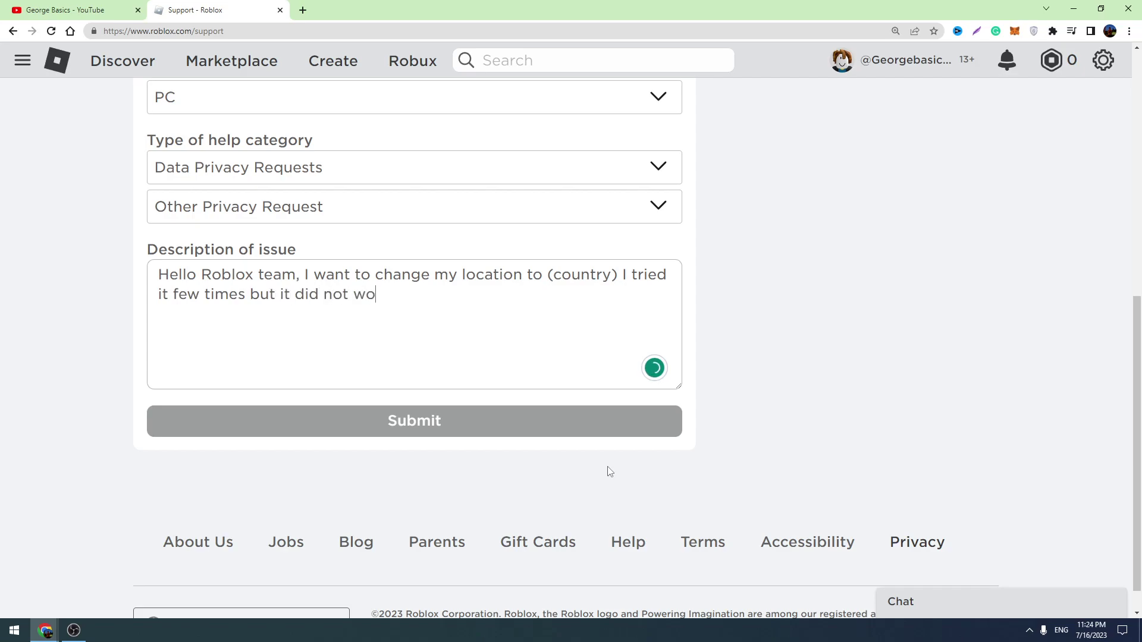
{"action": "type", "text": "rk. I"}
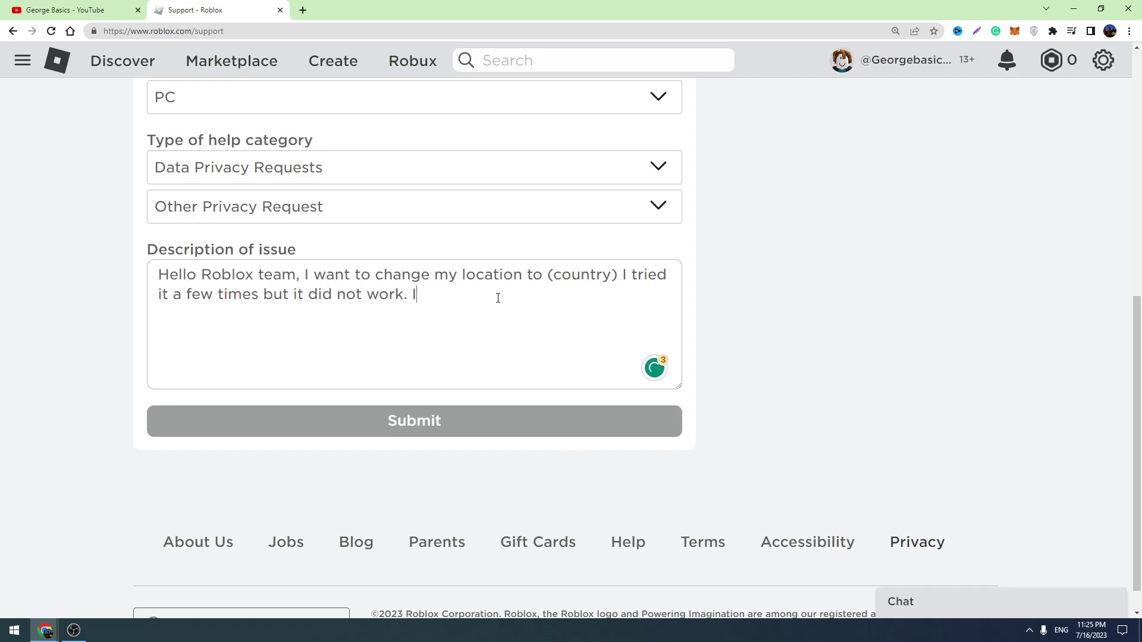
{"action": "type", "text": " want to change"}
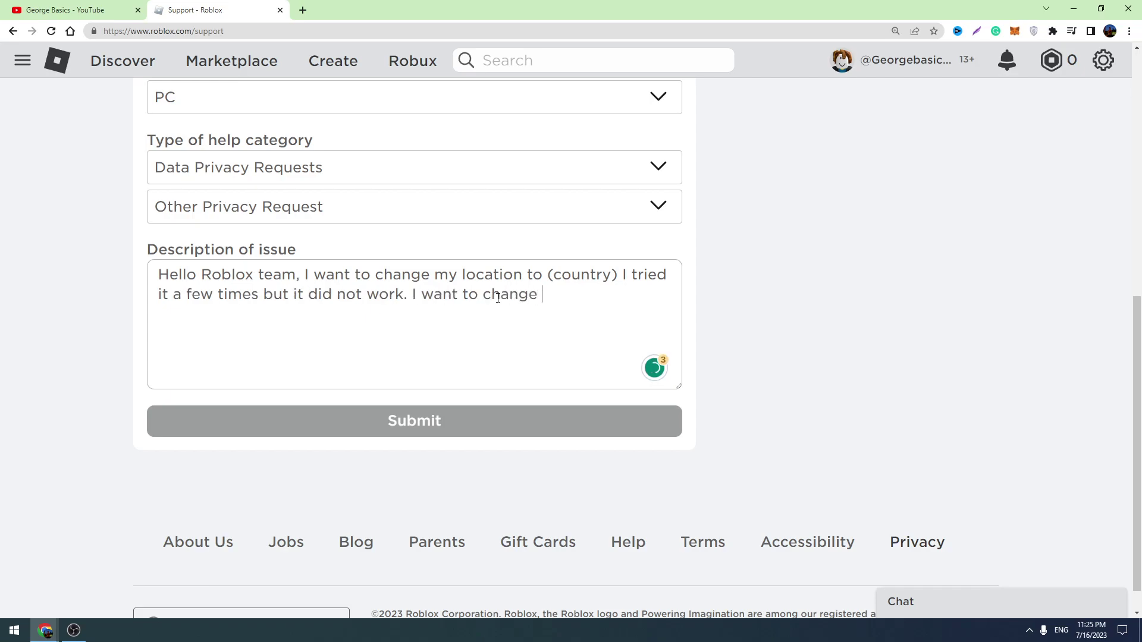
{"action": "type", "text": " the country"}
{"action": "type", "text": " b"}
{"action": "type", "text": "eu"}
{"action": "key", "text": "BackSpace"}
{"action": "key", "text": "BackSpace"}
{"action": "type", "text": "ecause "}
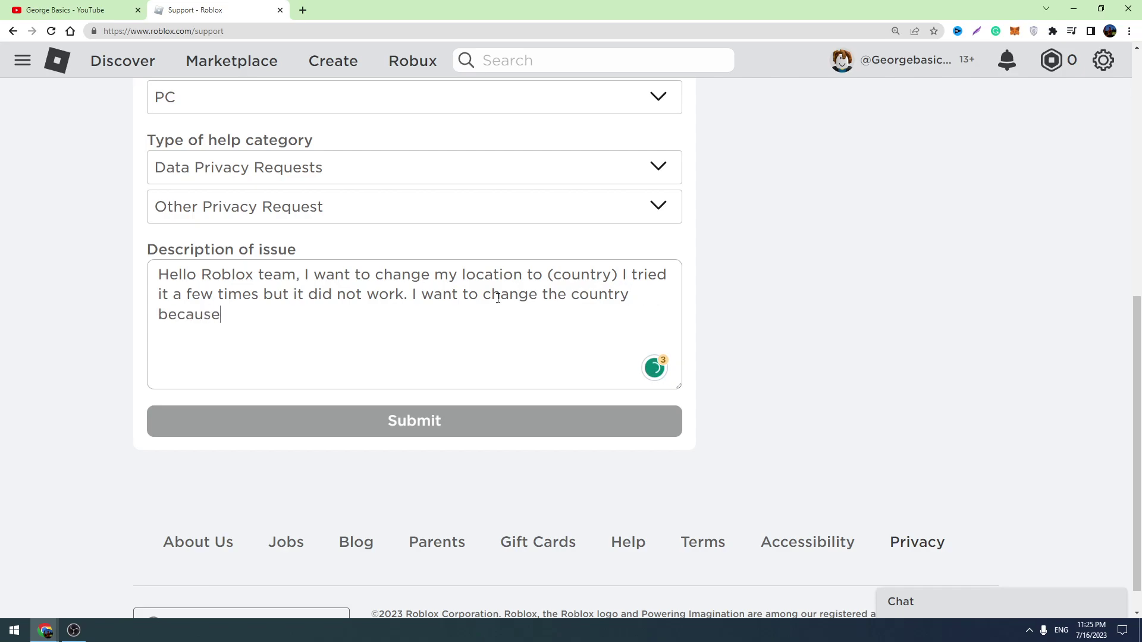
{"action": "type", "text": "("}
{"action": "type", "text": "reason)"}
{"action": "type", "text": ". Please hel"}
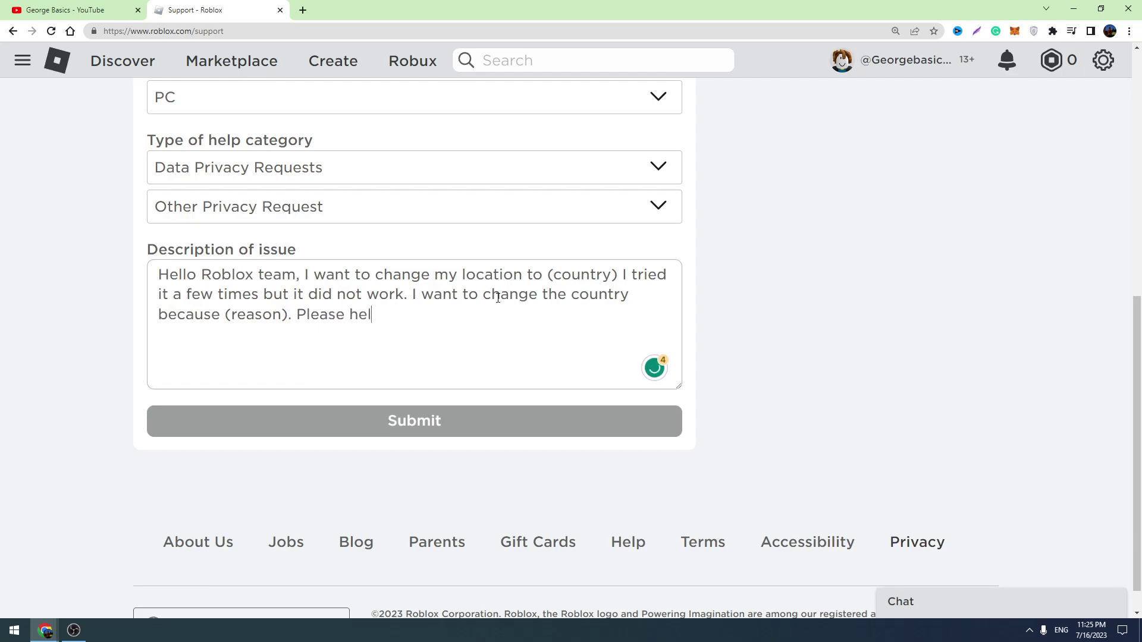
{"action": "type", "text": "p me to sol"}
{"action": "type", "text": "ve this proble"}
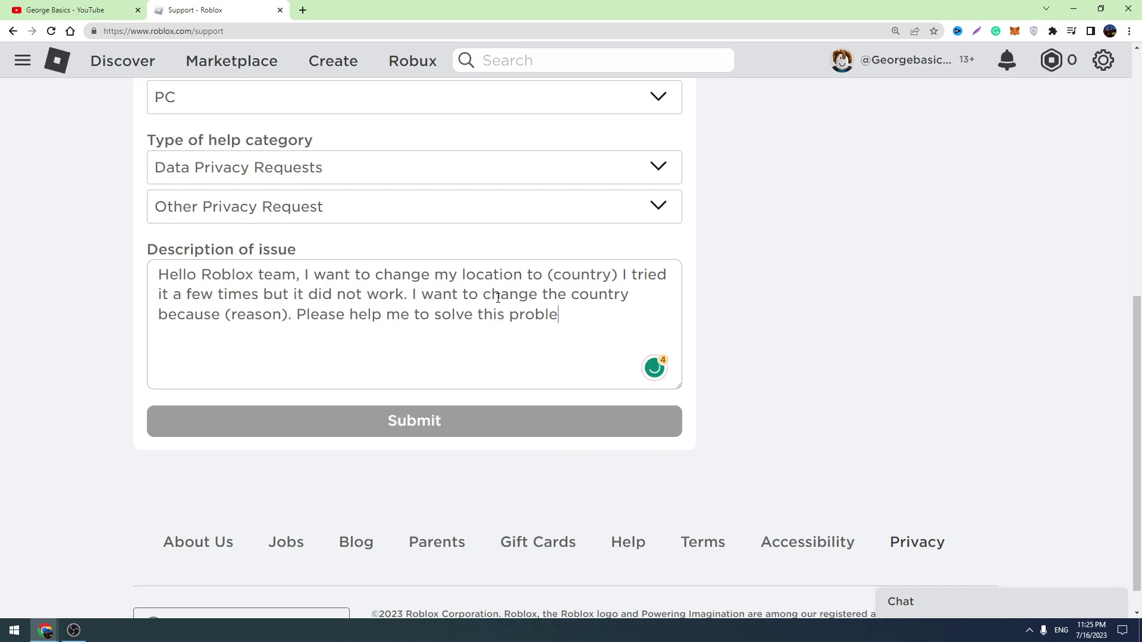
{"action": "type", "text": "m. Thank yo"}
{"action": "type", "text": "u"}
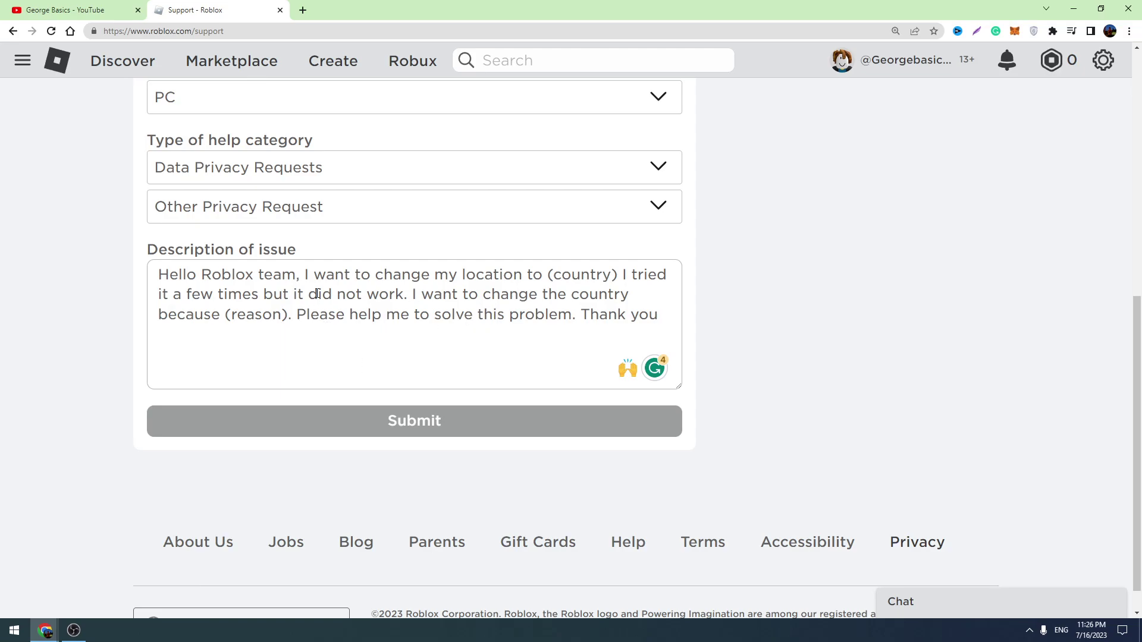
{"action": "scroll", "coordinate": [313, 295], "scroll_direction": "up", "scroll_amount": 2}
{"action": "scroll", "coordinate": [268, 357], "scroll_direction": "up", "scroll_amount": 2}
{"action": "scroll", "coordinate": [372, 473], "scroll_direction": "down", "scroll_amount": 3}
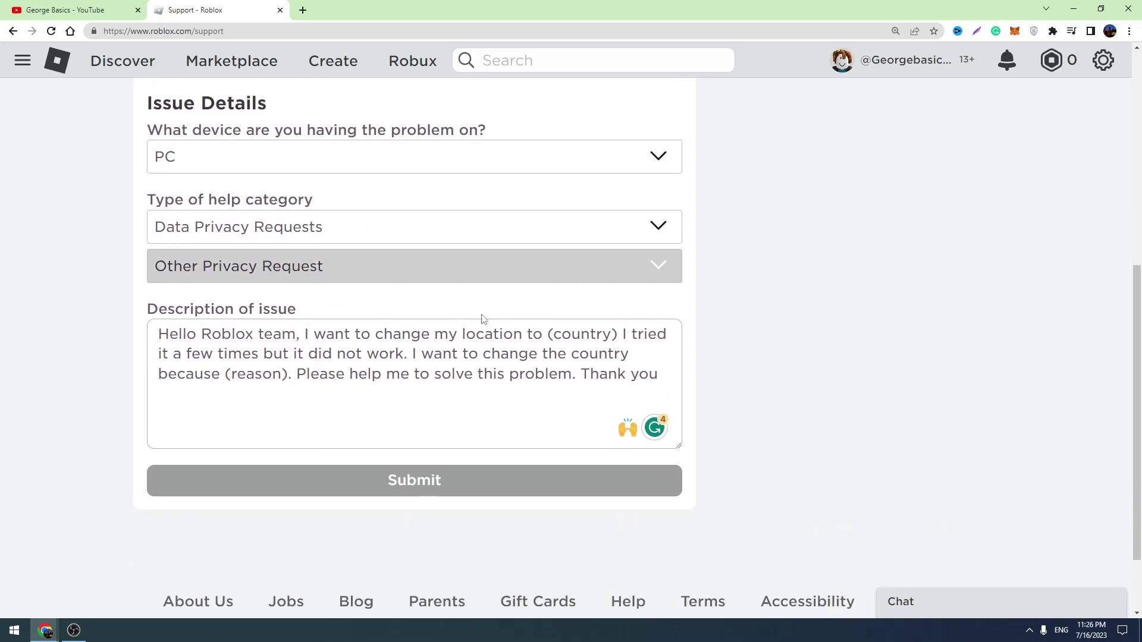
{"action": "scroll", "coordinate": [232, 232], "scroll_direction": "up", "scroll_amount": 1}
{"action": "scroll", "coordinate": [274, 321], "scroll_direction": "down", "scroll_amount": 3}
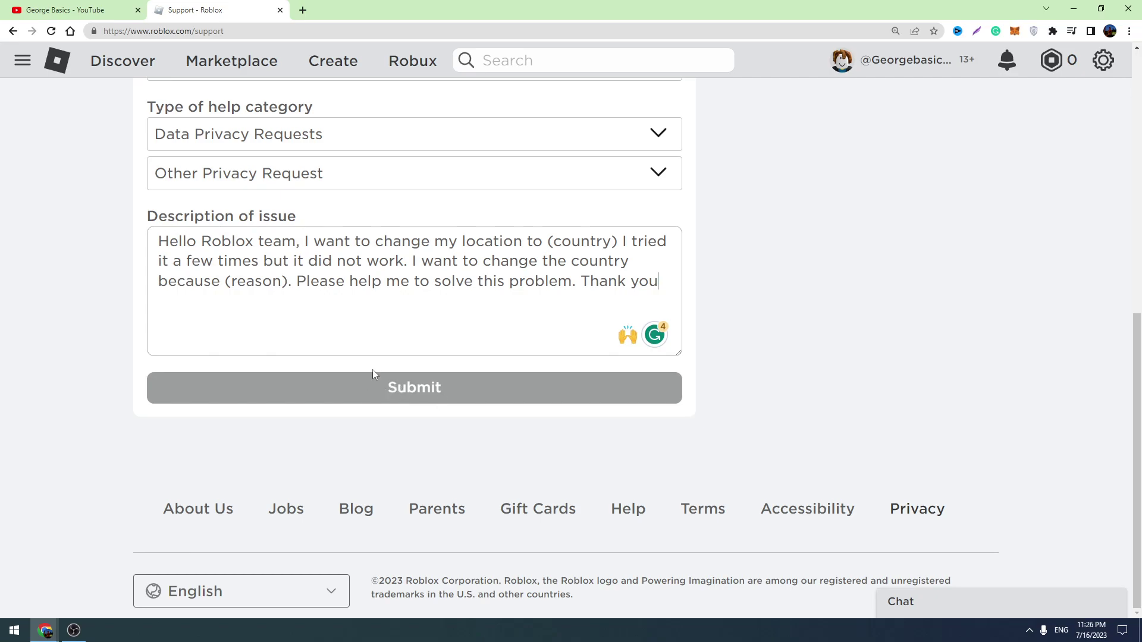
End the description with 'Thank you' and return to the YouTube videos page
{"action": "left_click", "coordinate": [397, 304]}
{"action": "scroll", "coordinate": [384, 210], "scroll_direction": "up", "scroll_amount": 1}
{"action": "scroll", "coordinate": [342, 313], "scroll_direction": "up", "scroll_amount": 3}
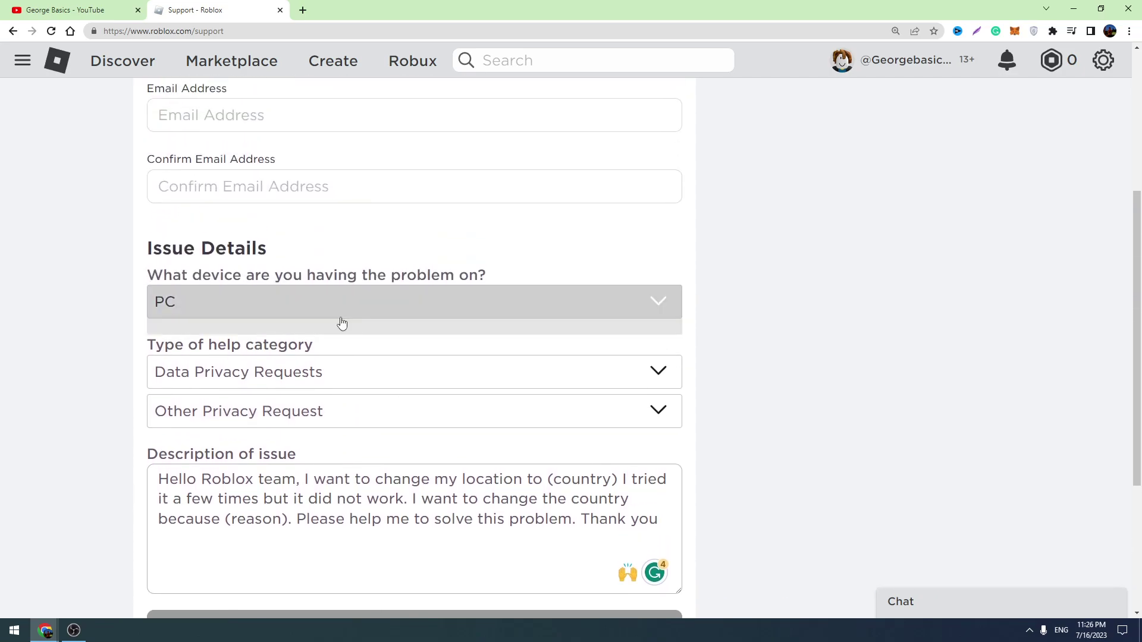
{"action": "scroll", "coordinate": [342, 323], "scroll_direction": "up", "scroll_amount": 4}
{"action": "scroll", "coordinate": [304, 339], "scroll_direction": "up", "scroll_amount": 1}
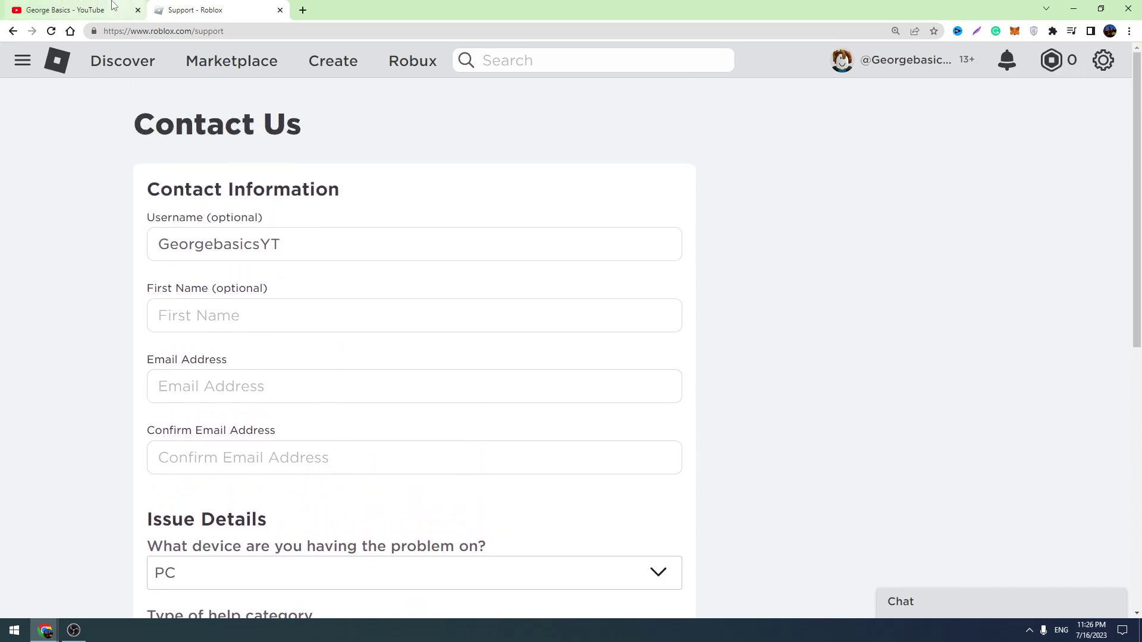
{"action": "left_click", "coordinate": [66, 10]}
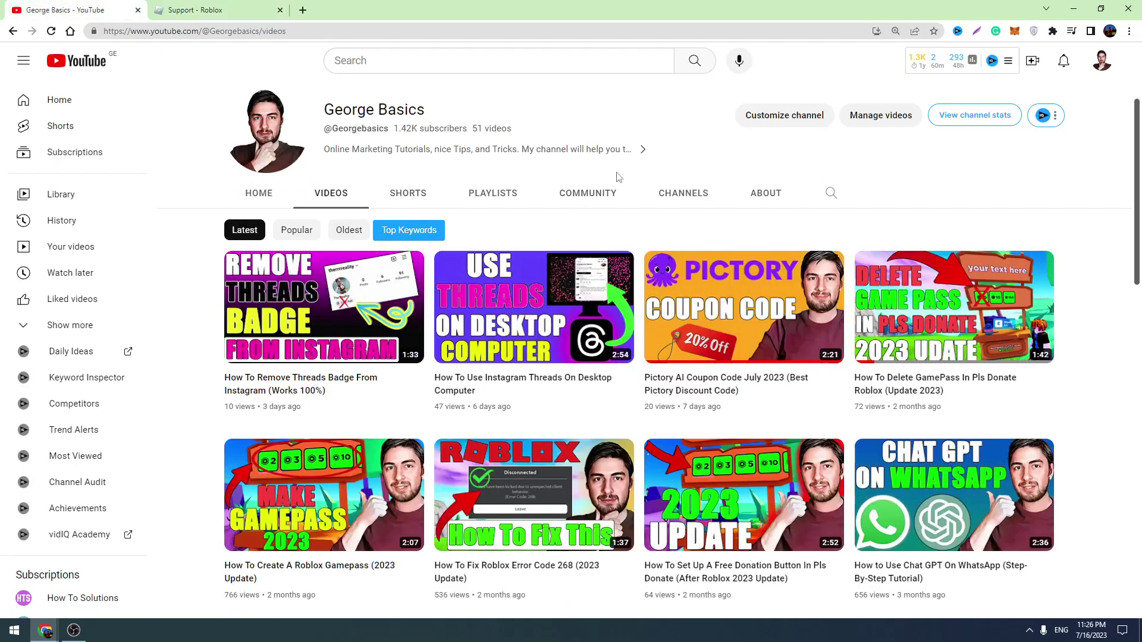